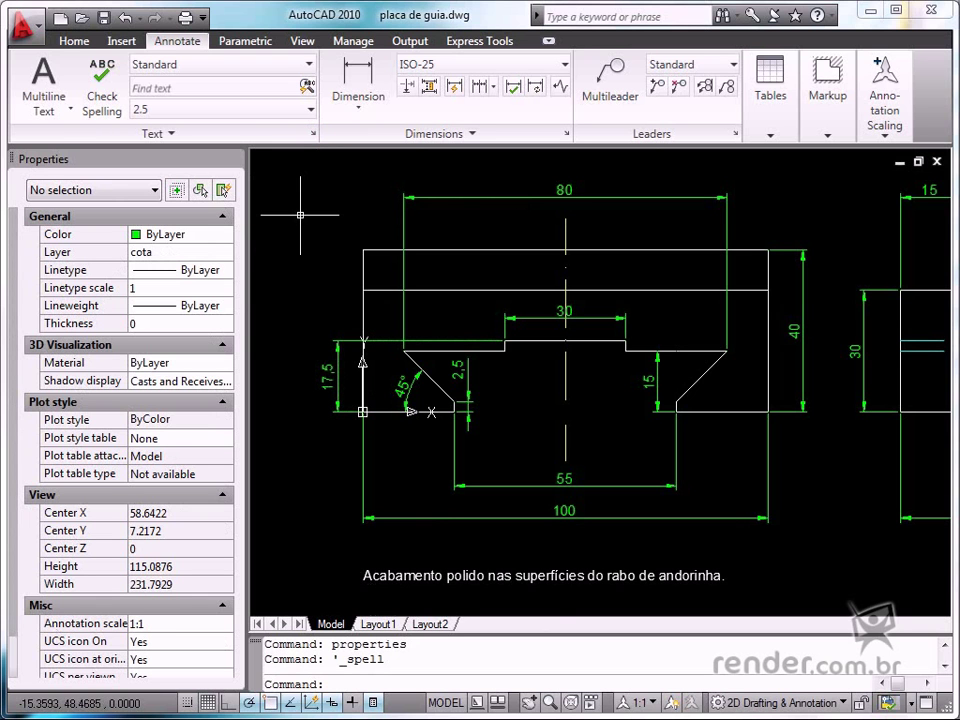
Try making the Standard text style annotative, then discard the change
left_click(313, 136)
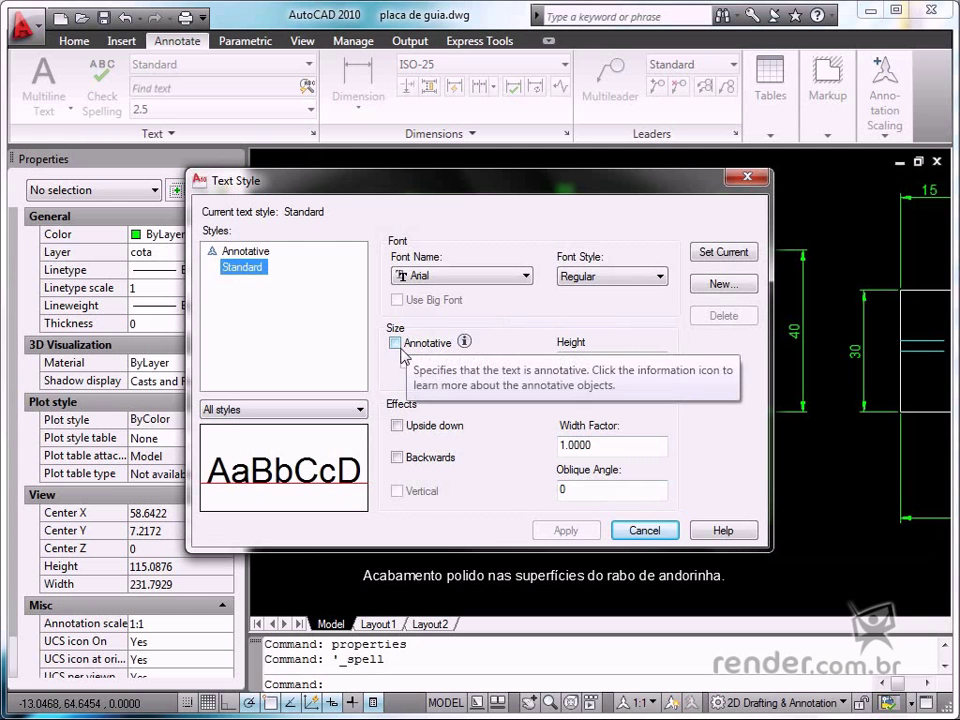
left_click(397, 343)
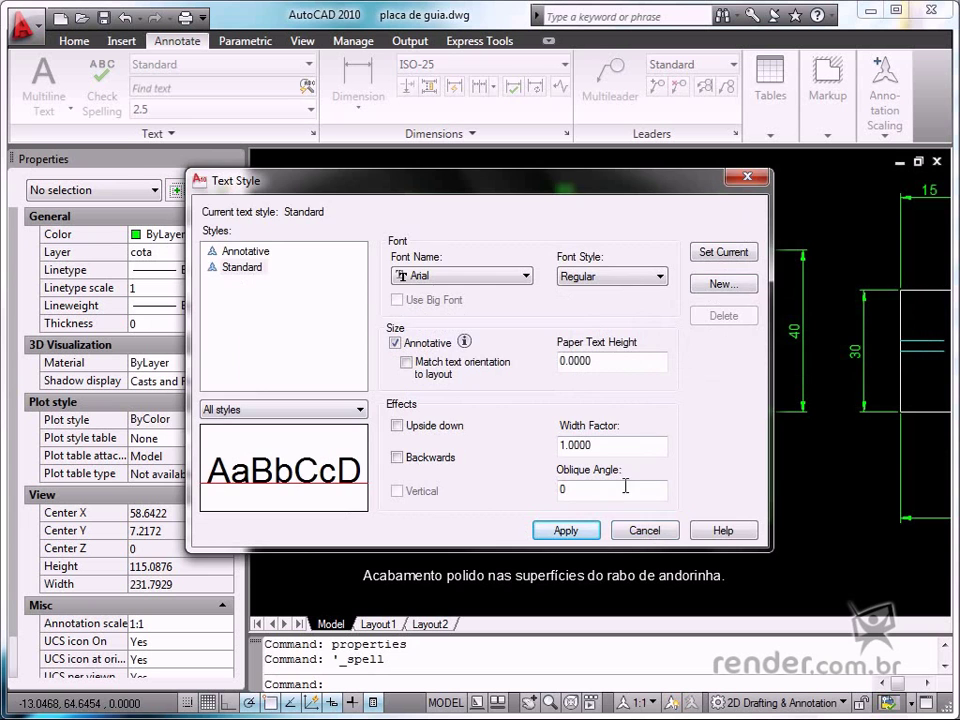
left_click(644, 530)
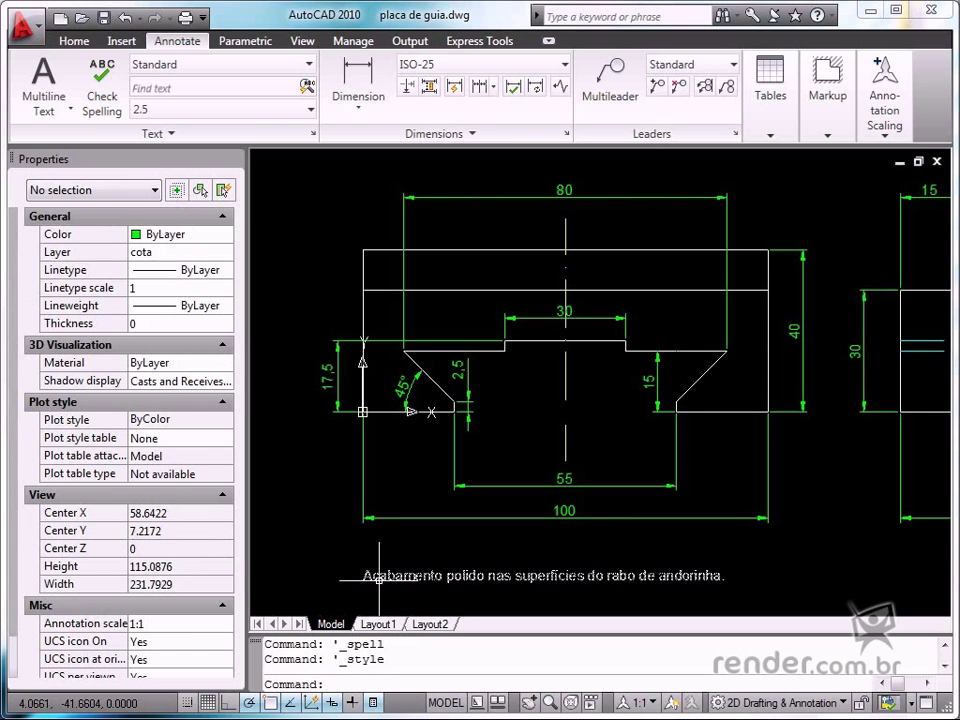
Set the dovetail finishing note's Annotative property to Yes, keeping its 1:1 scale
left_click(318, 575)
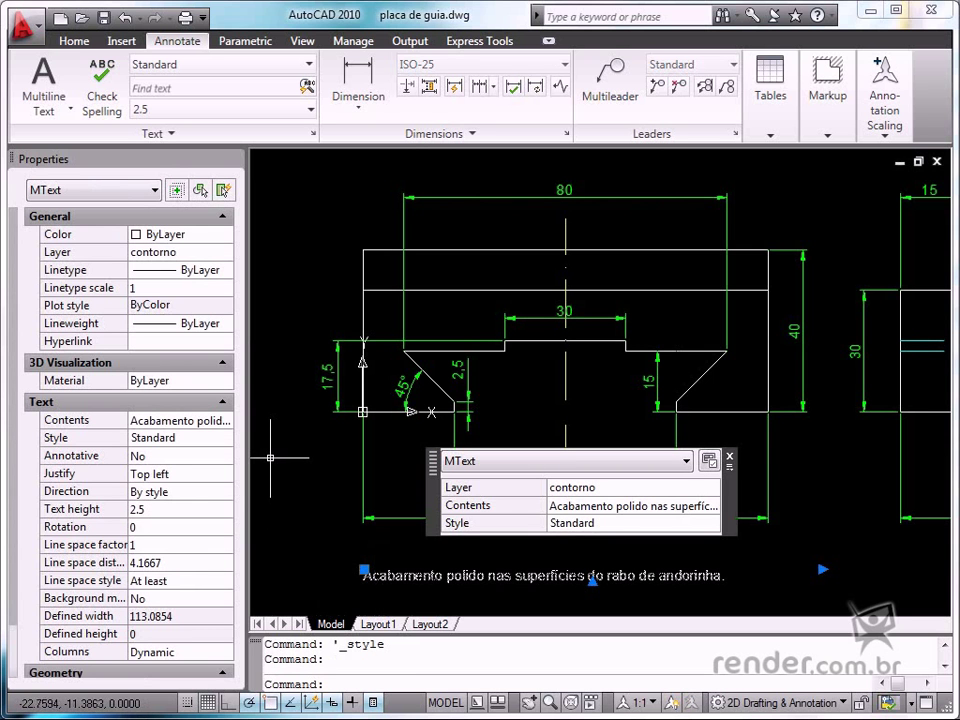
left_click(165, 458)
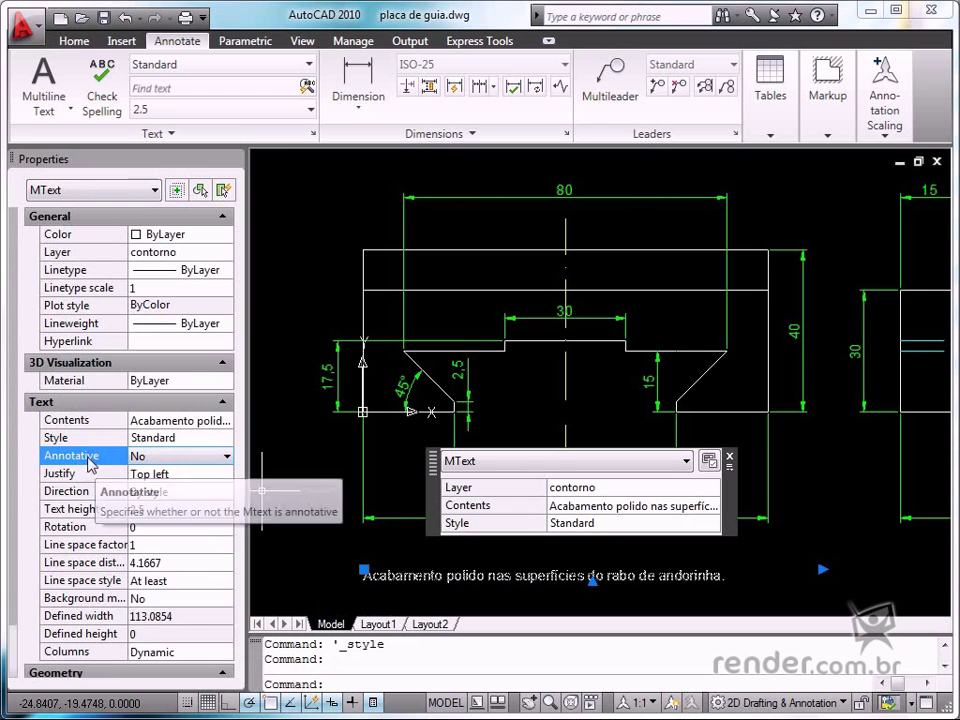
left_click(155, 457)
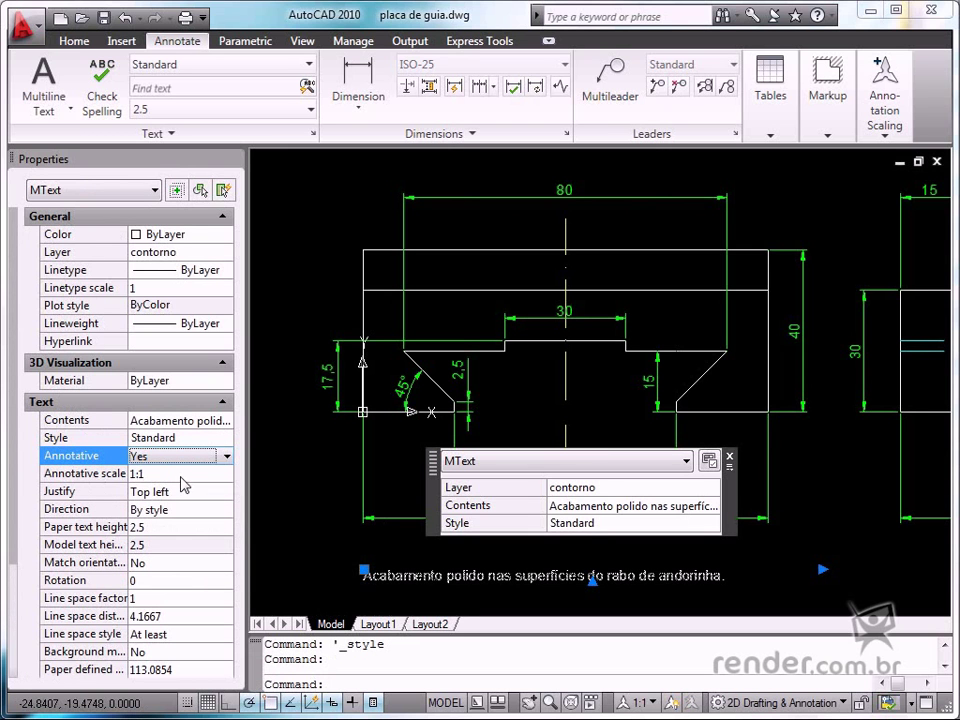
left_click(160, 476)
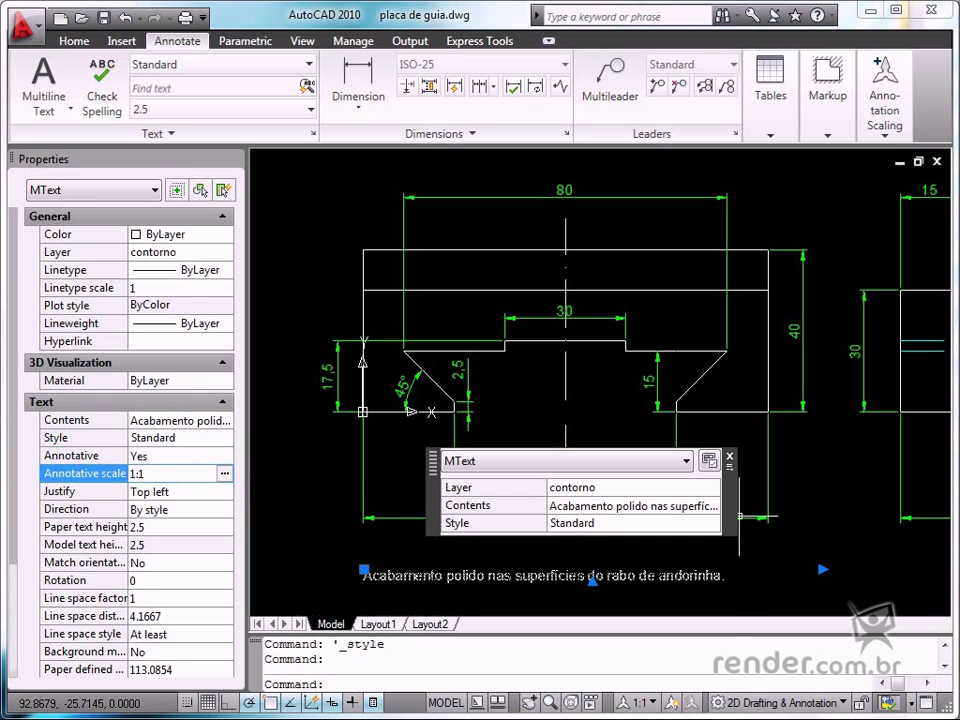
left_click(729, 457)
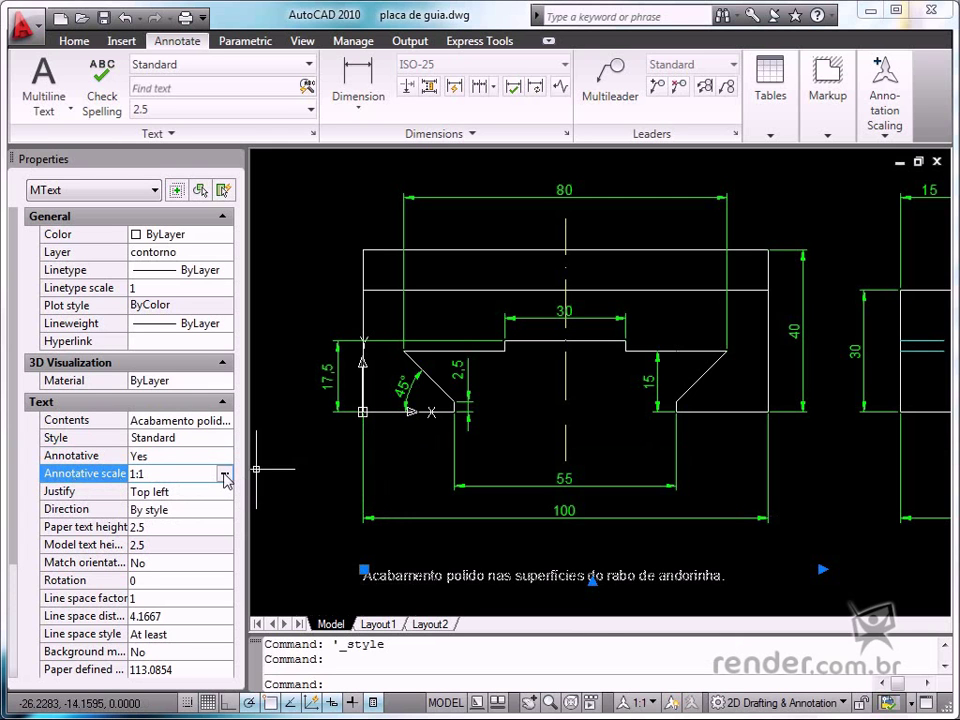
Add 1:2, 1:4, 2:1 and 4:1 to the note's annotation scale list
left_click(225, 476)
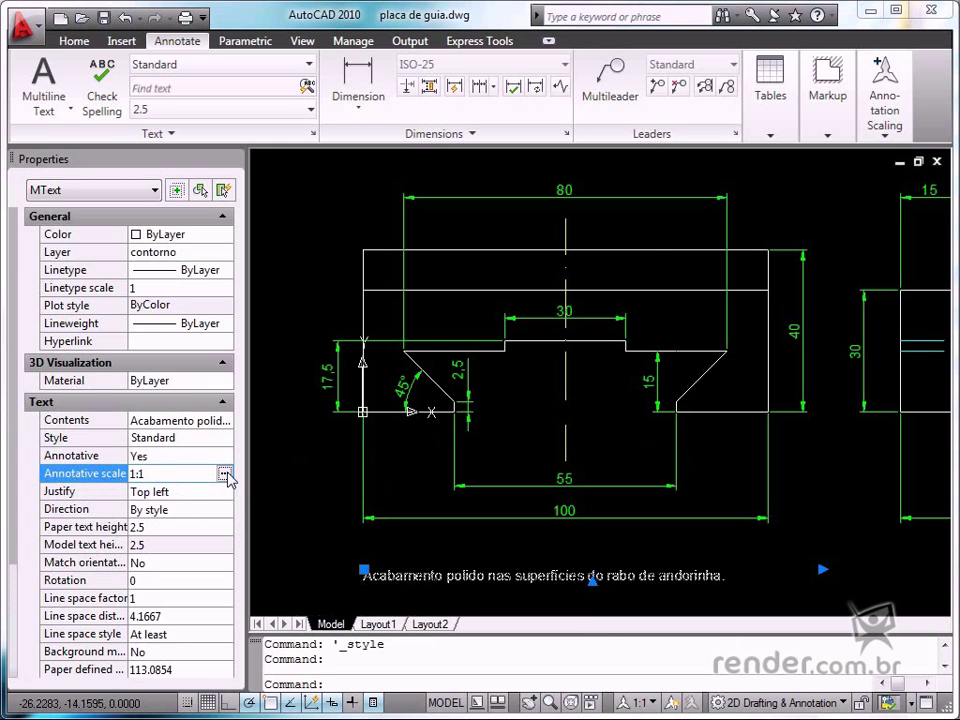
left_click(225, 476)
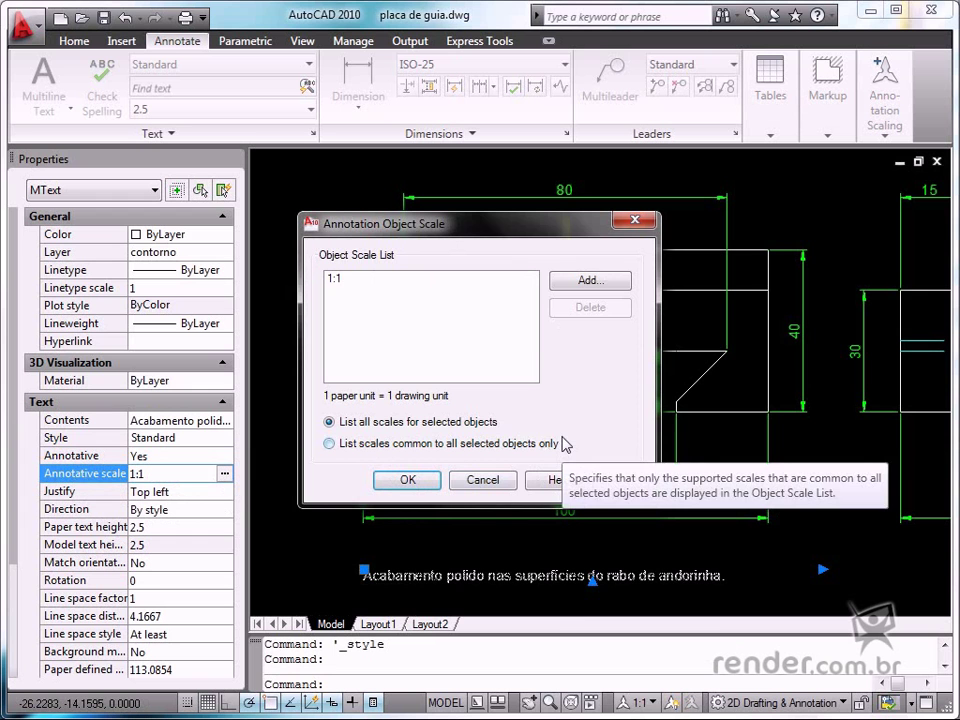
left_click(584, 285)
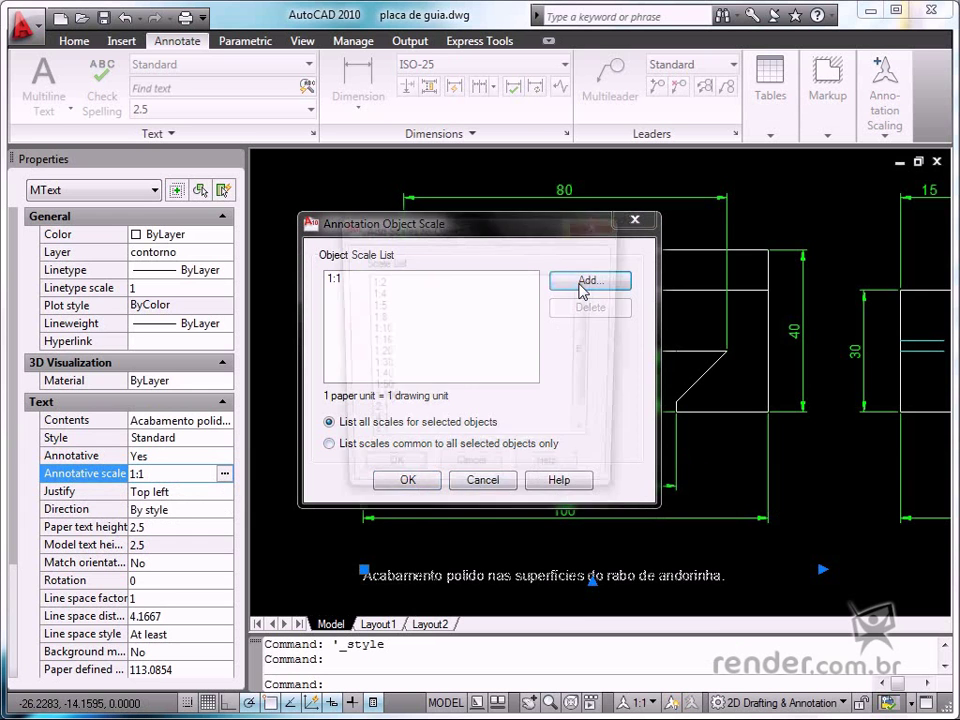
left_click(380, 284)
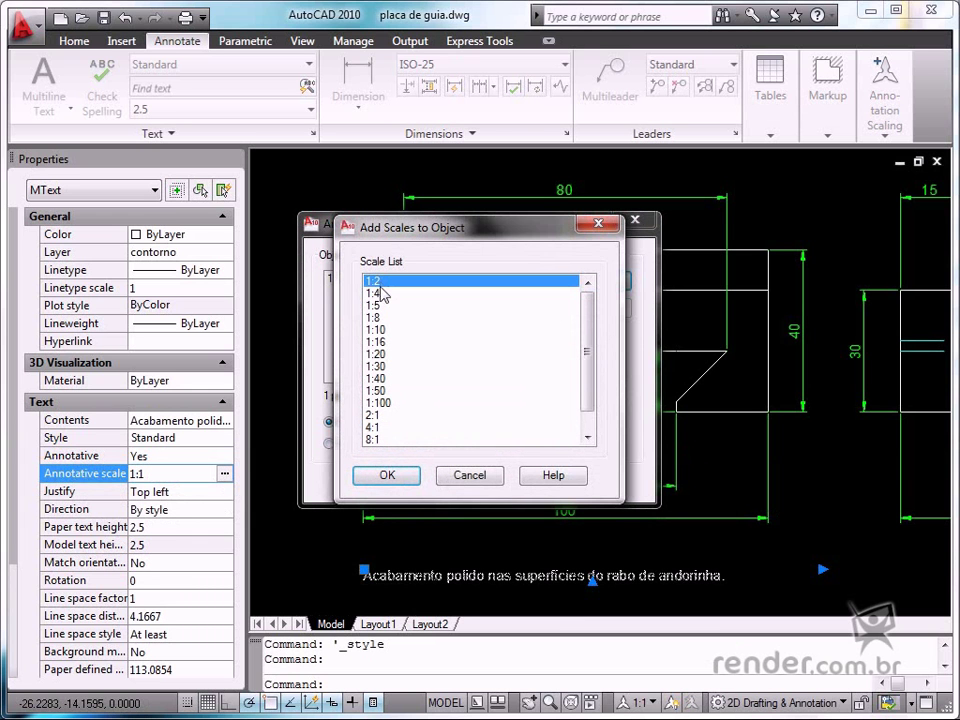
left_click(380, 294, "ctrl")
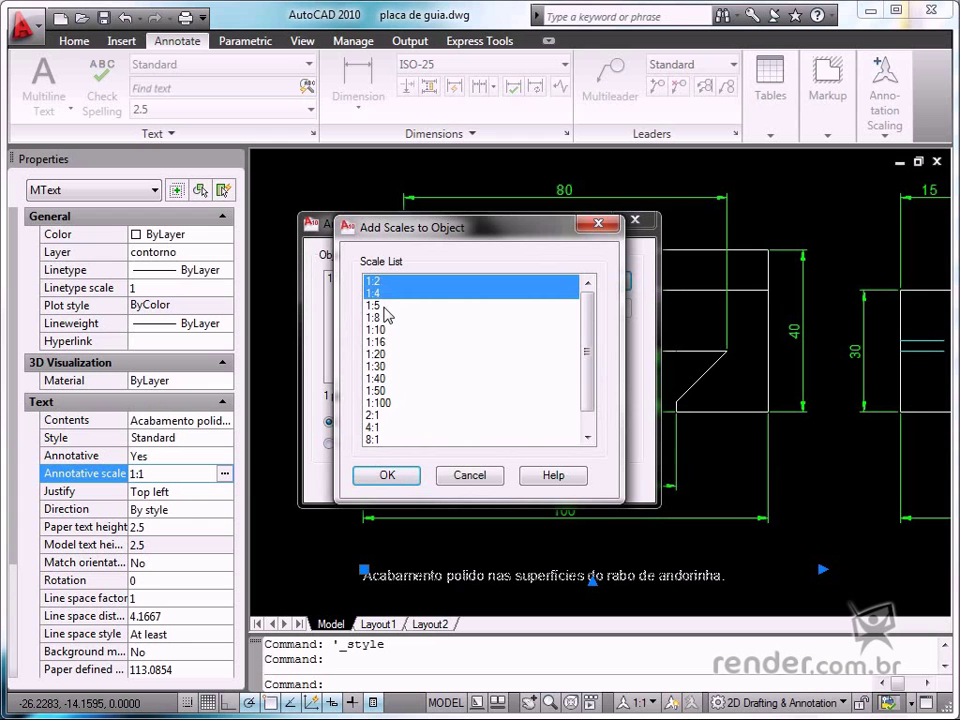
left_click(372, 415, "ctrl")
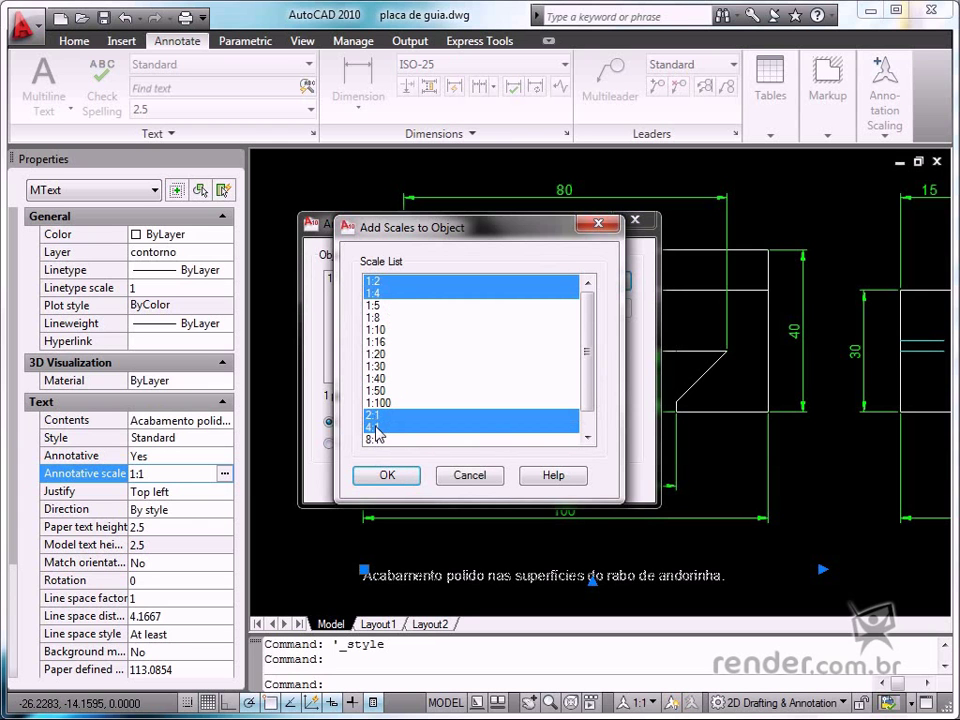
left_click(390, 477)
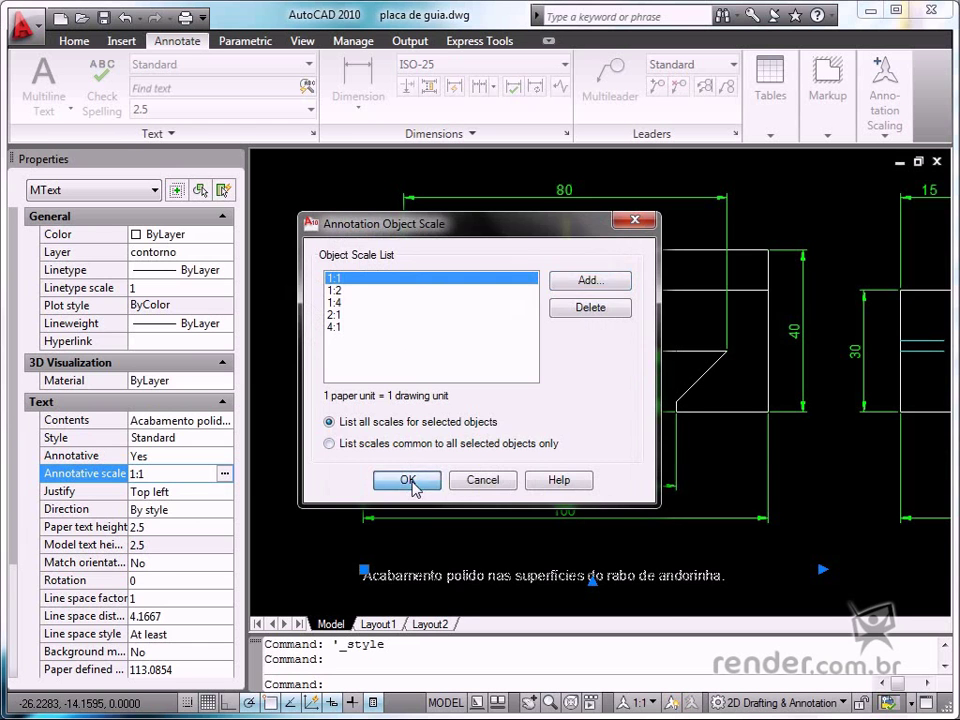
Confirm the five annotation scales and reselect the note to view its enlarged copies
left_click(408, 481)
key("Escape")
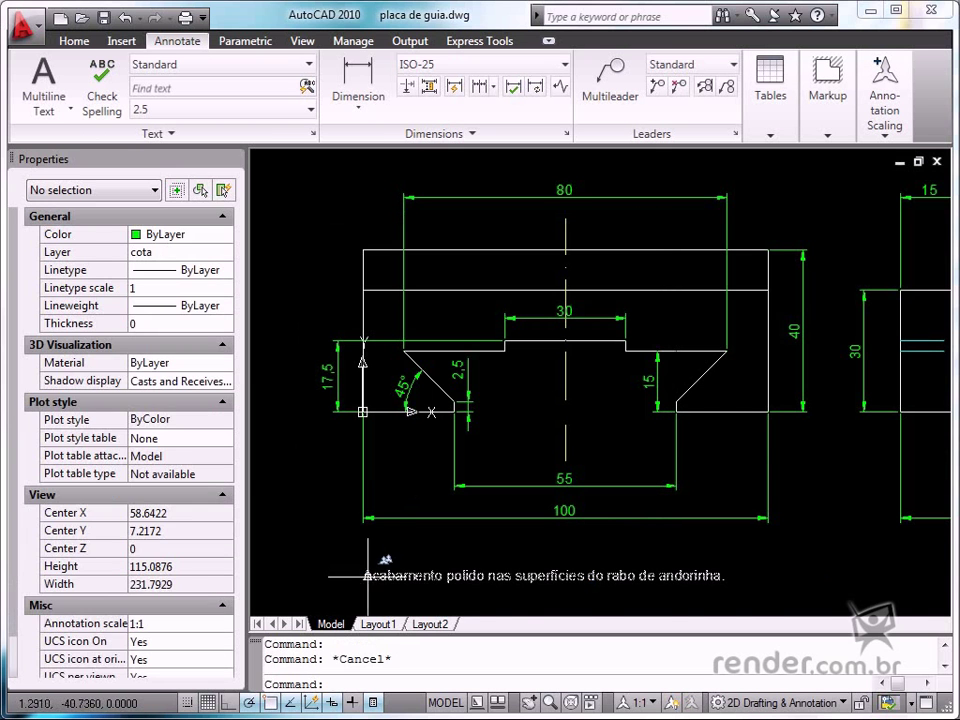
left_click(368, 575)
scroll(458, 568, "down", 1)
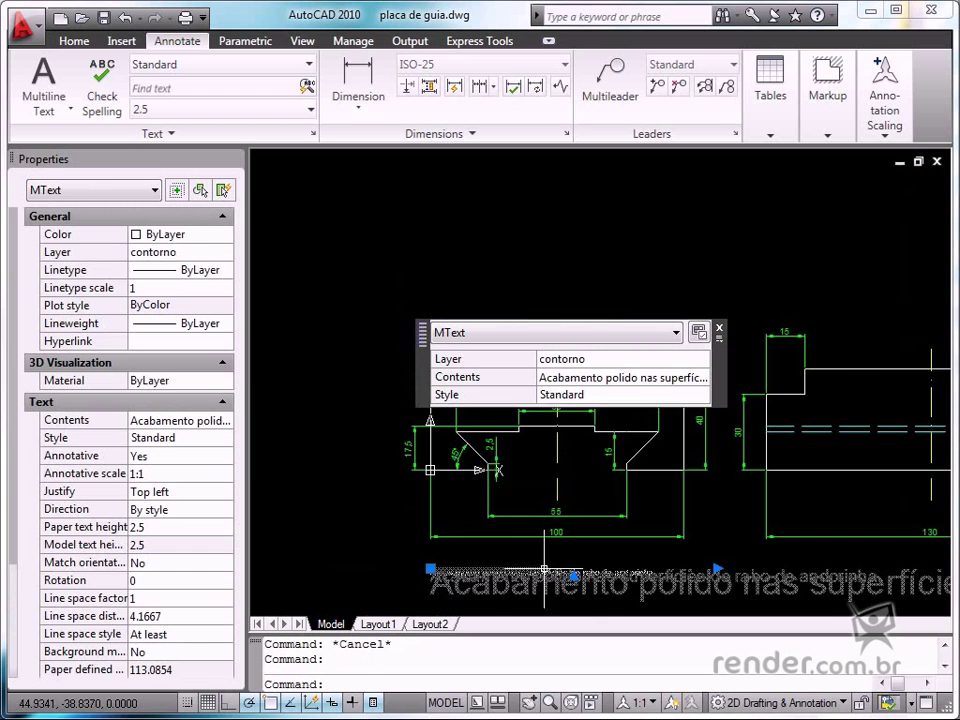
middle_click_drag(458, 568, 458, 492)
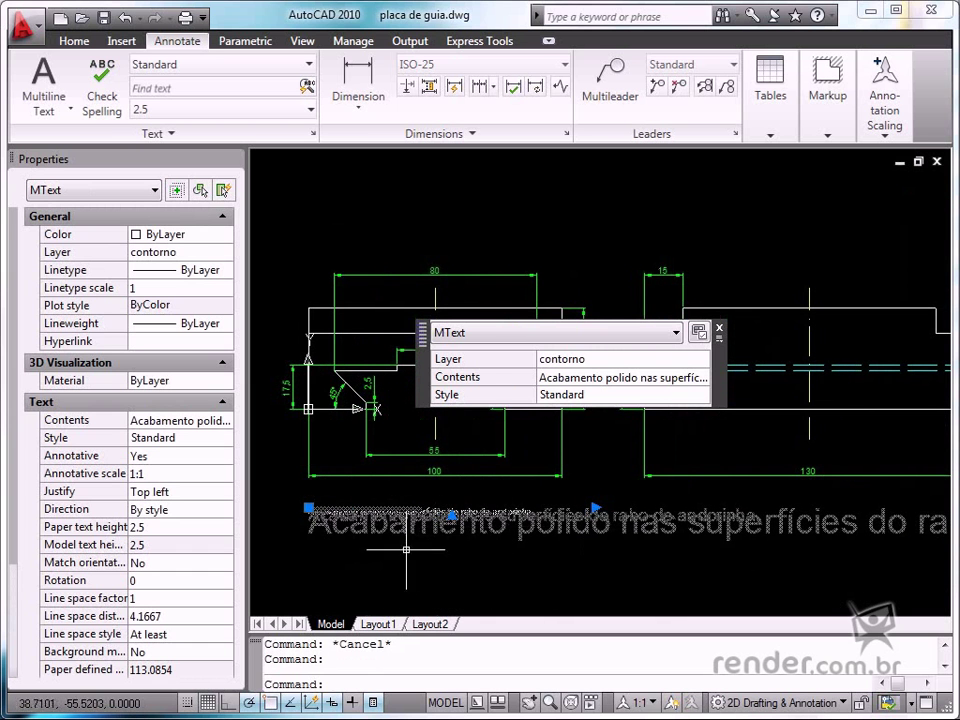
Recentre the plate in view and reselect the note to review its scale representations
key("Escape")
scroll(329, 511, "up", 2)
scroll(329, 511, "up", 2)
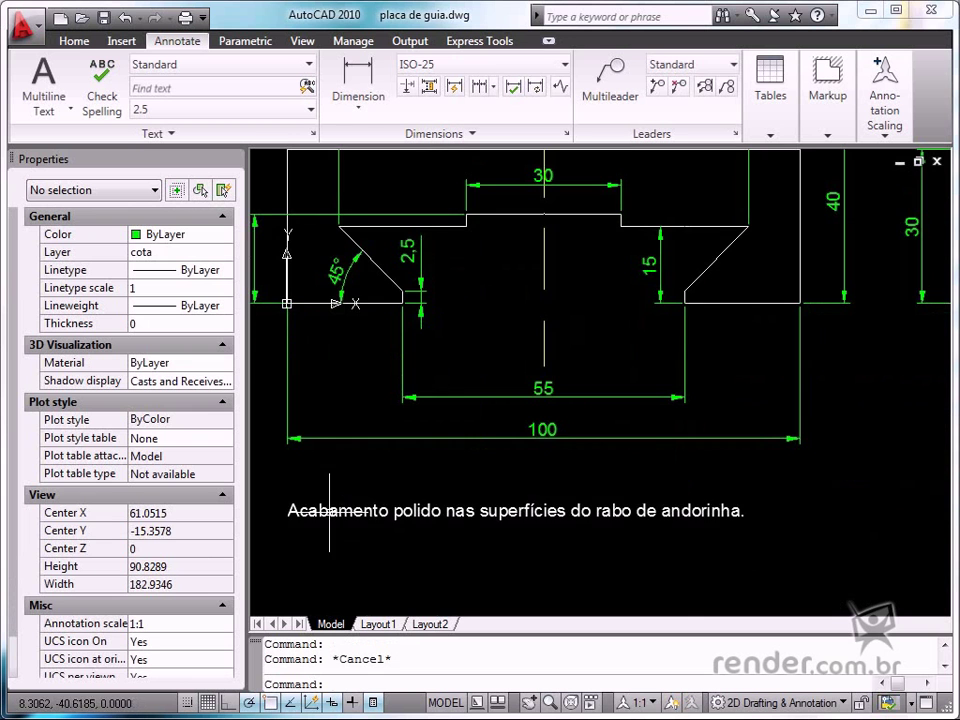
middle_click_drag(348, 503, 383, 573)
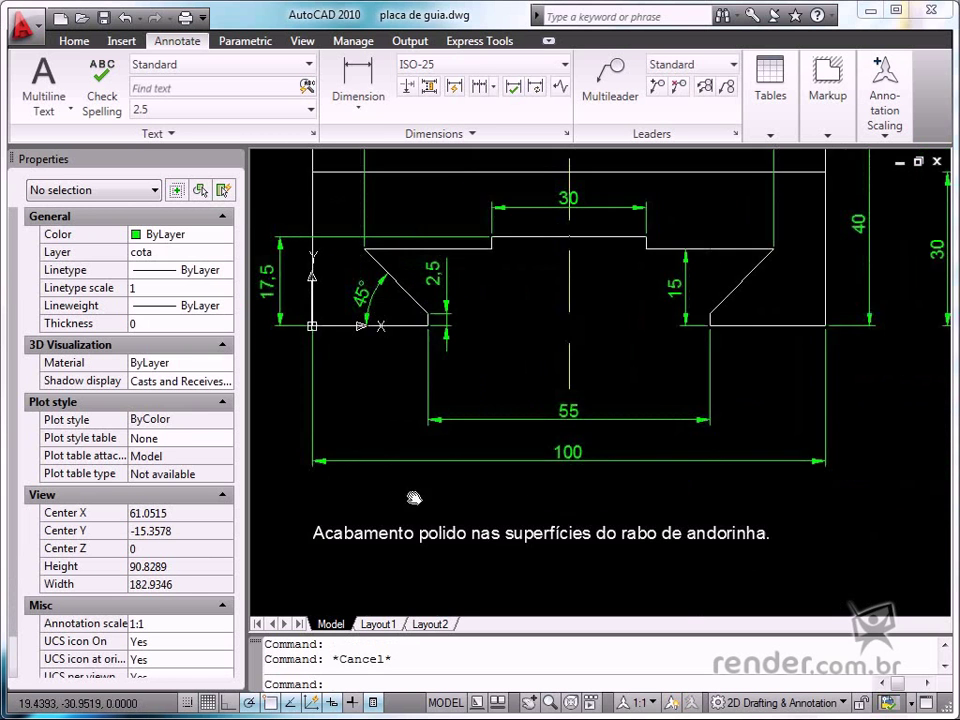
scroll(421, 531, "down", 3)
scroll(421, 531, "up", 2)
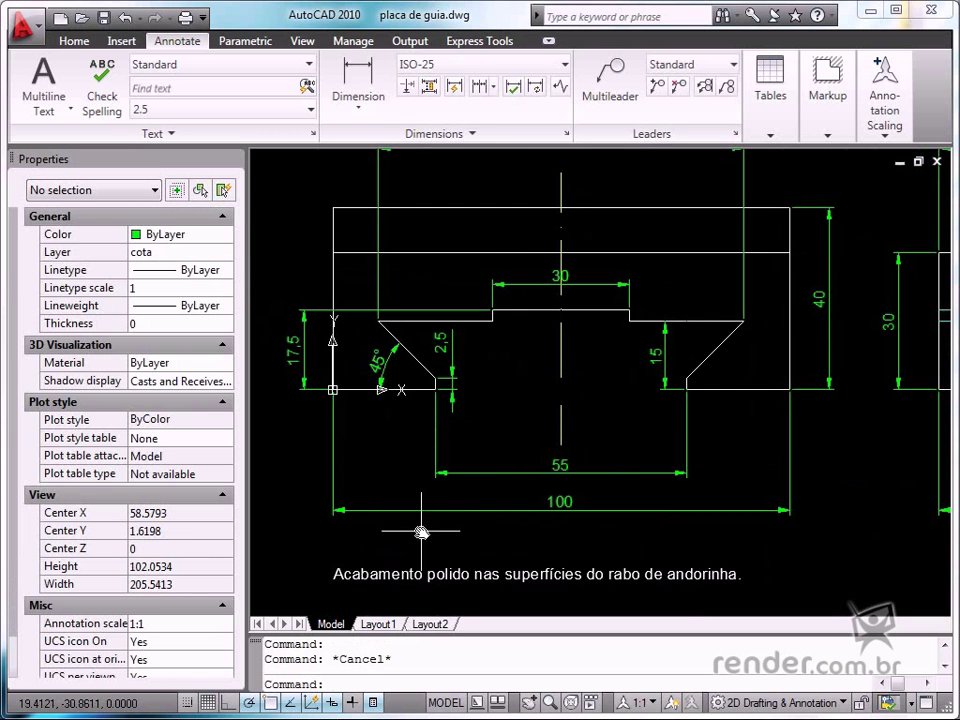
middle_click_drag(422, 529, 420, 548)
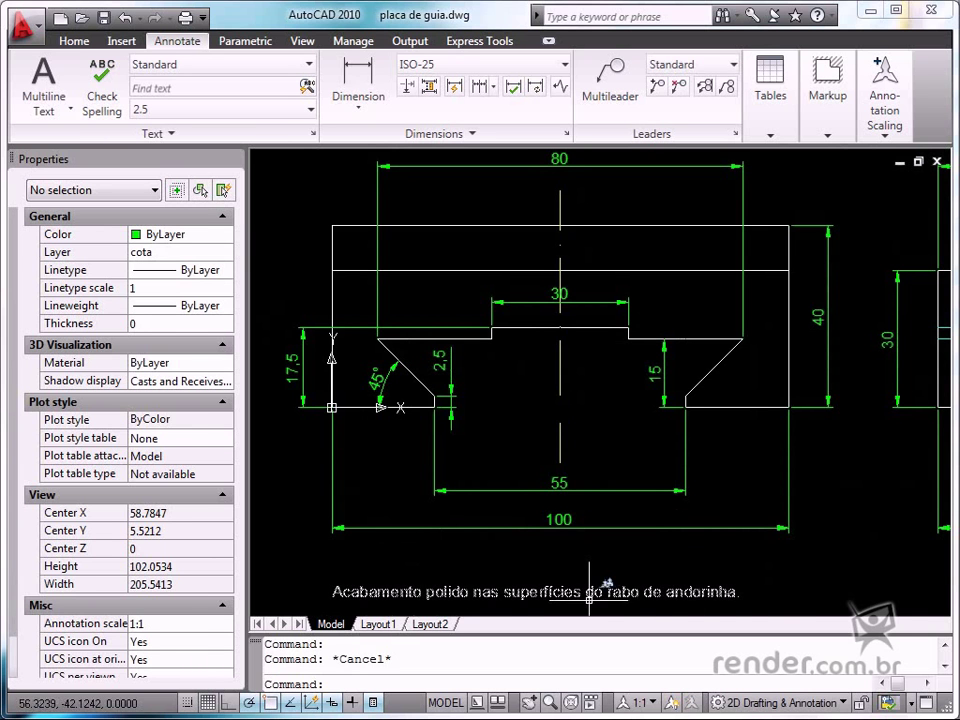
left_click(520, 592)
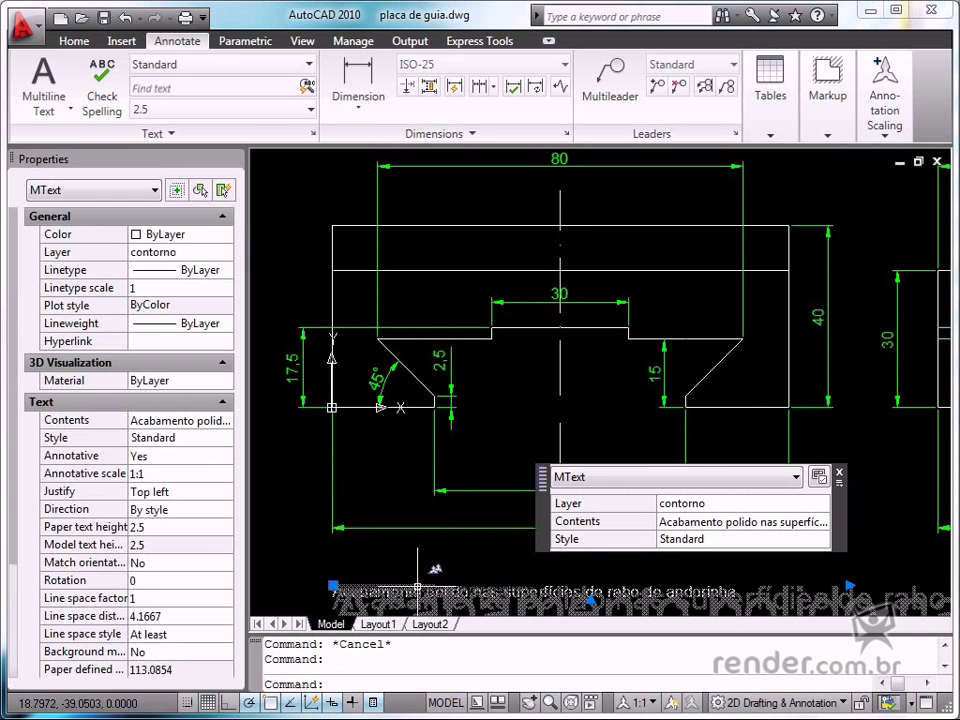